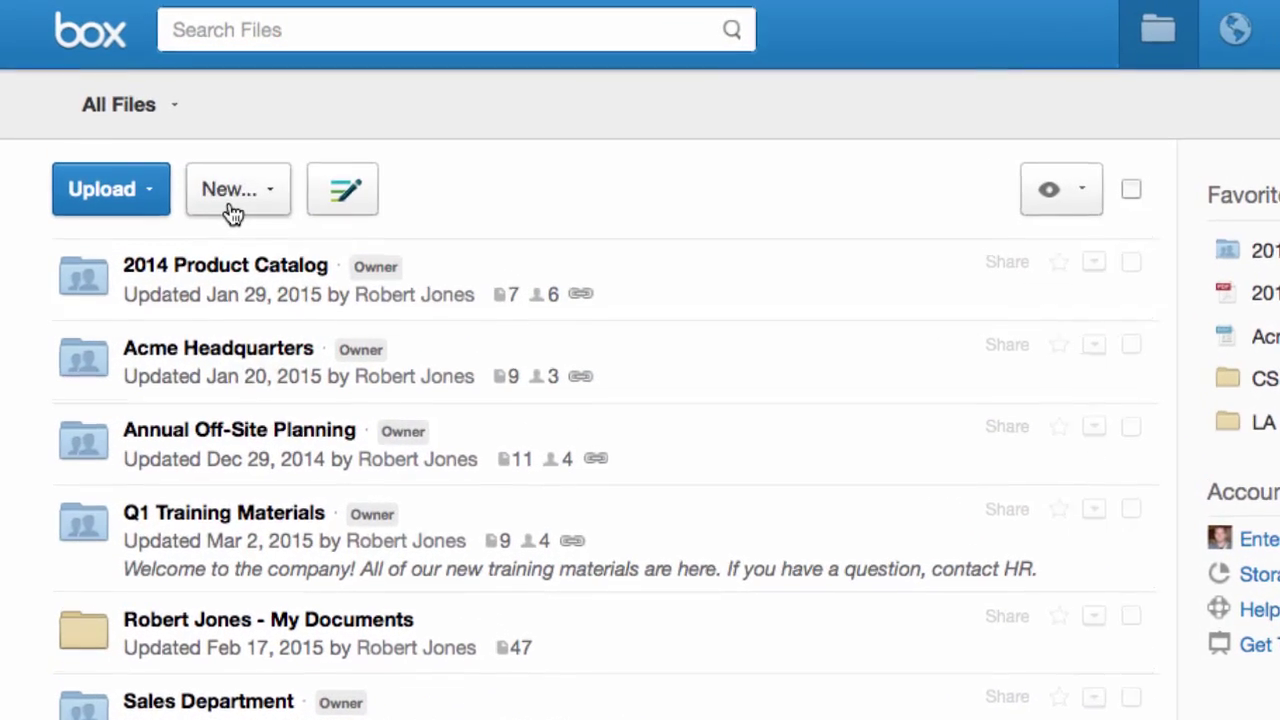
# Step: Create a new folder named 'Delta Project'
pyautogui.click(232, 212)
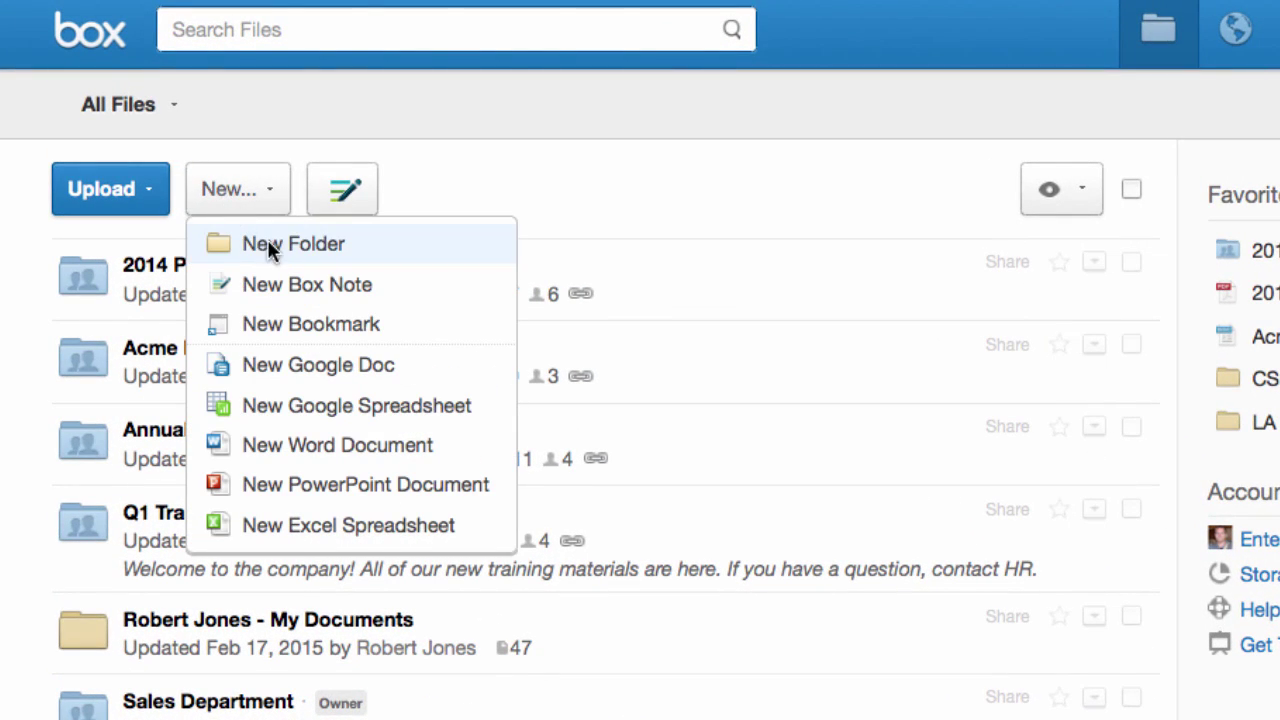
pyautogui.click(236, 248)
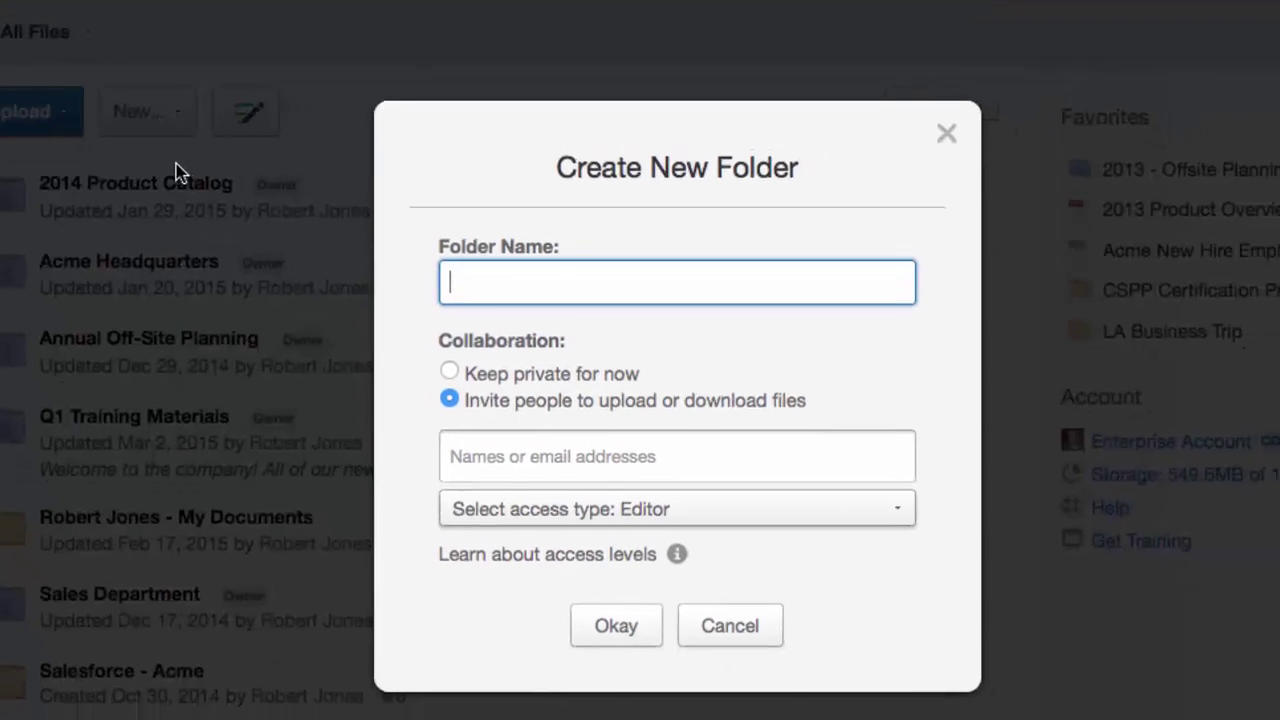
pyautogui.write('D')
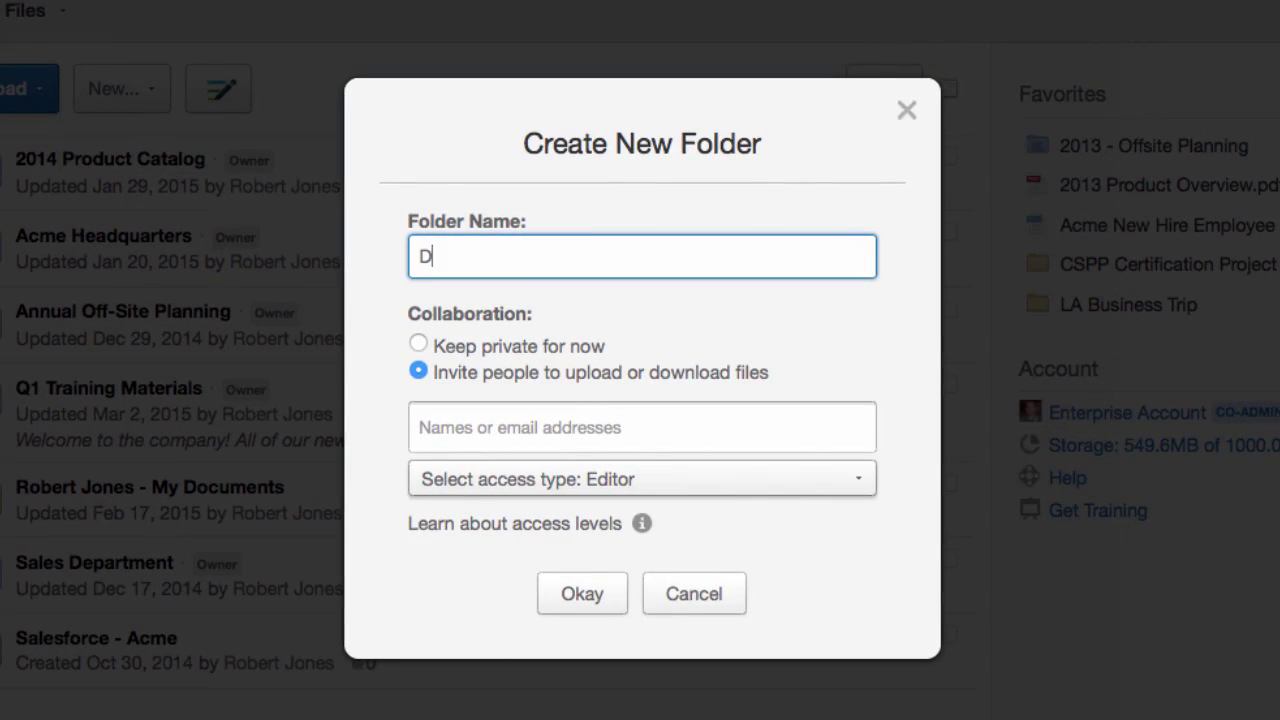
pyautogui.write('elta Project')
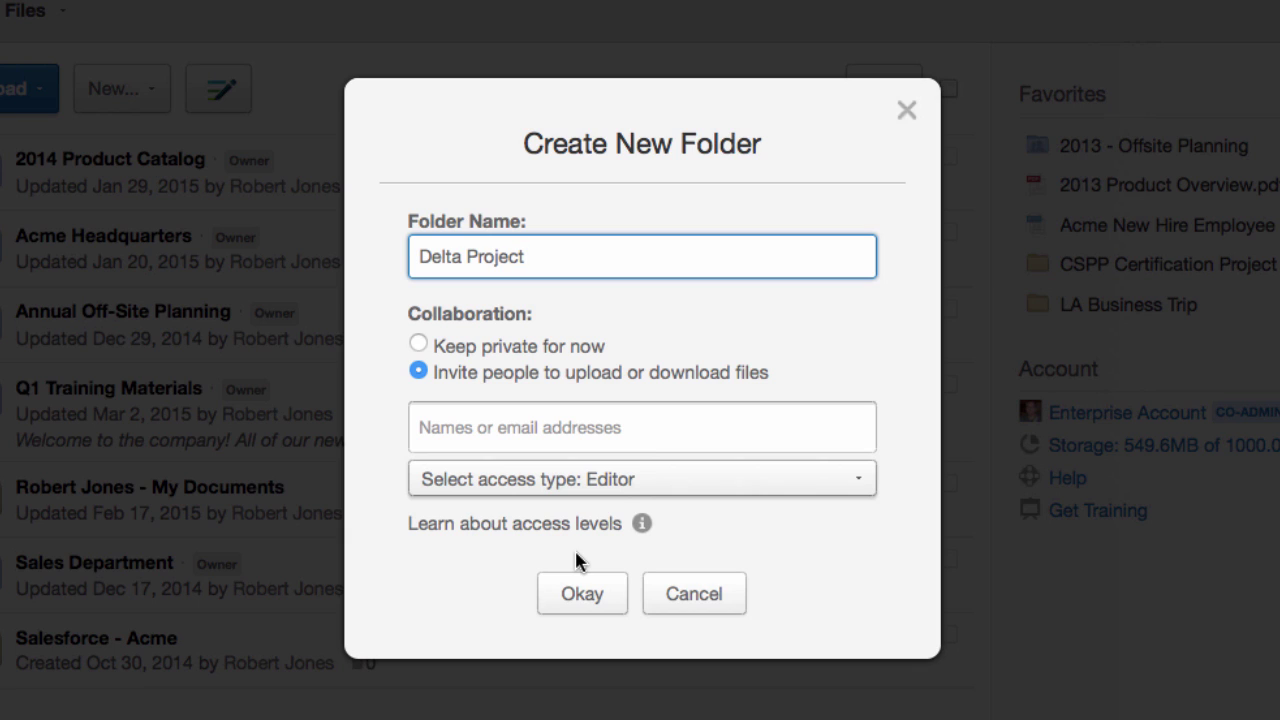
pyautogui.click(573, 606)
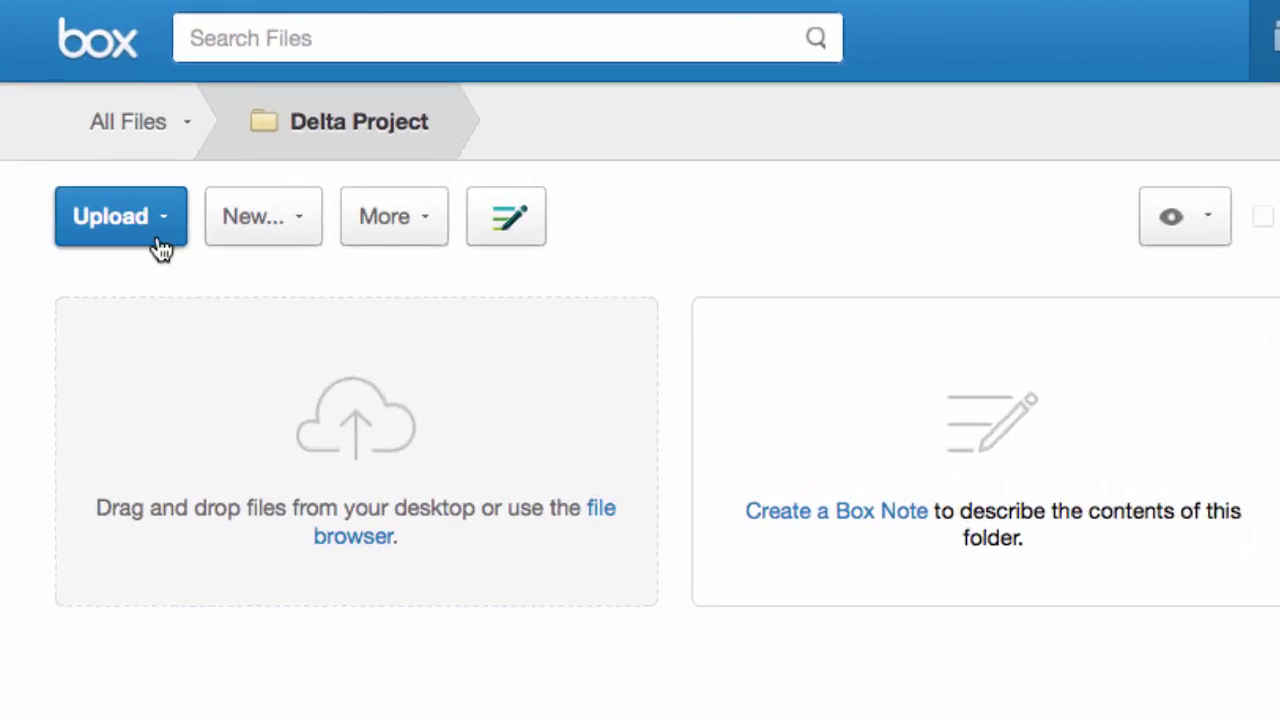
# Step: Upload the file Acme New Hire Employee Manual.doc into the Delta Project folder
pyautogui.click(158, 252)
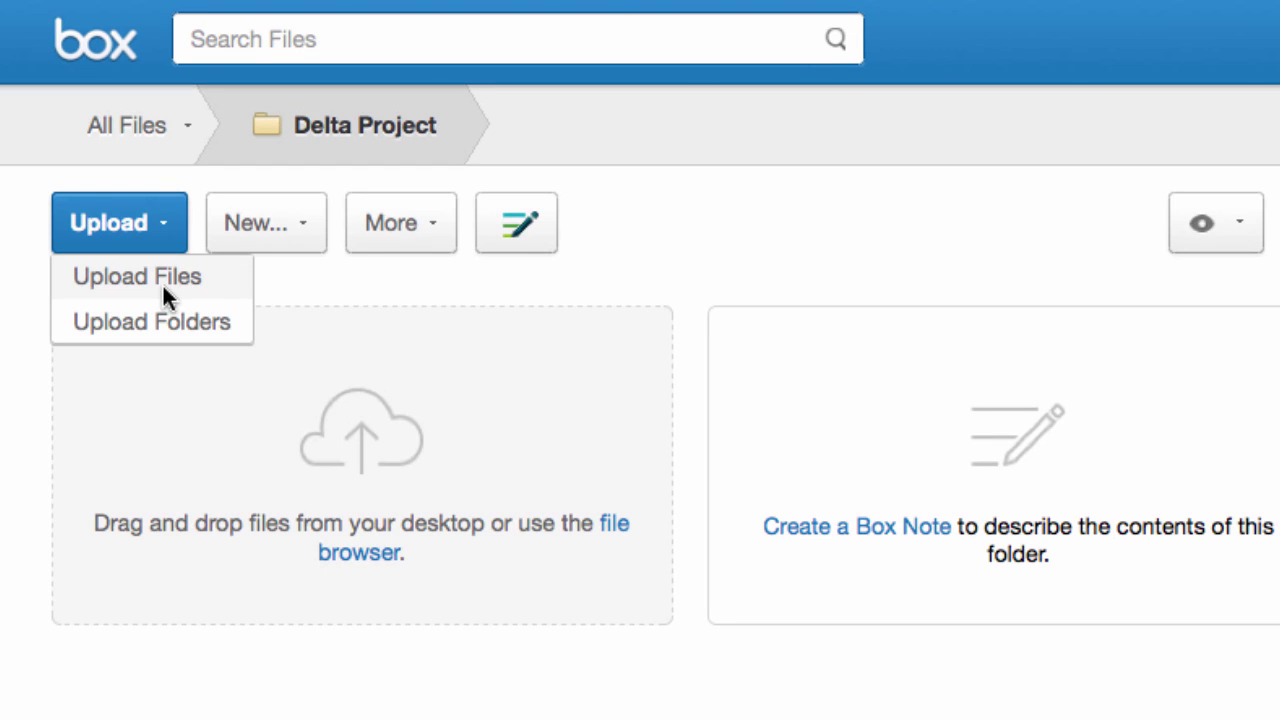
pyautogui.click(162, 283)
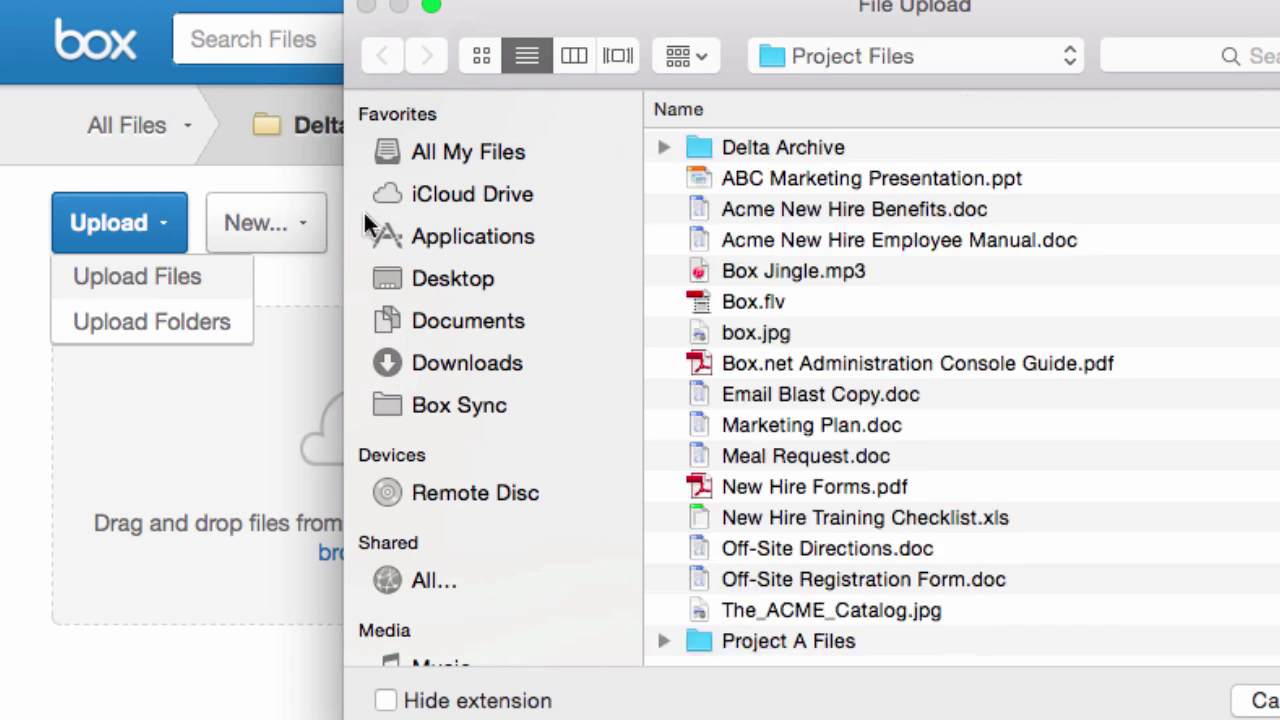
pyautogui.click(866, 240)
pyautogui.press('Return')
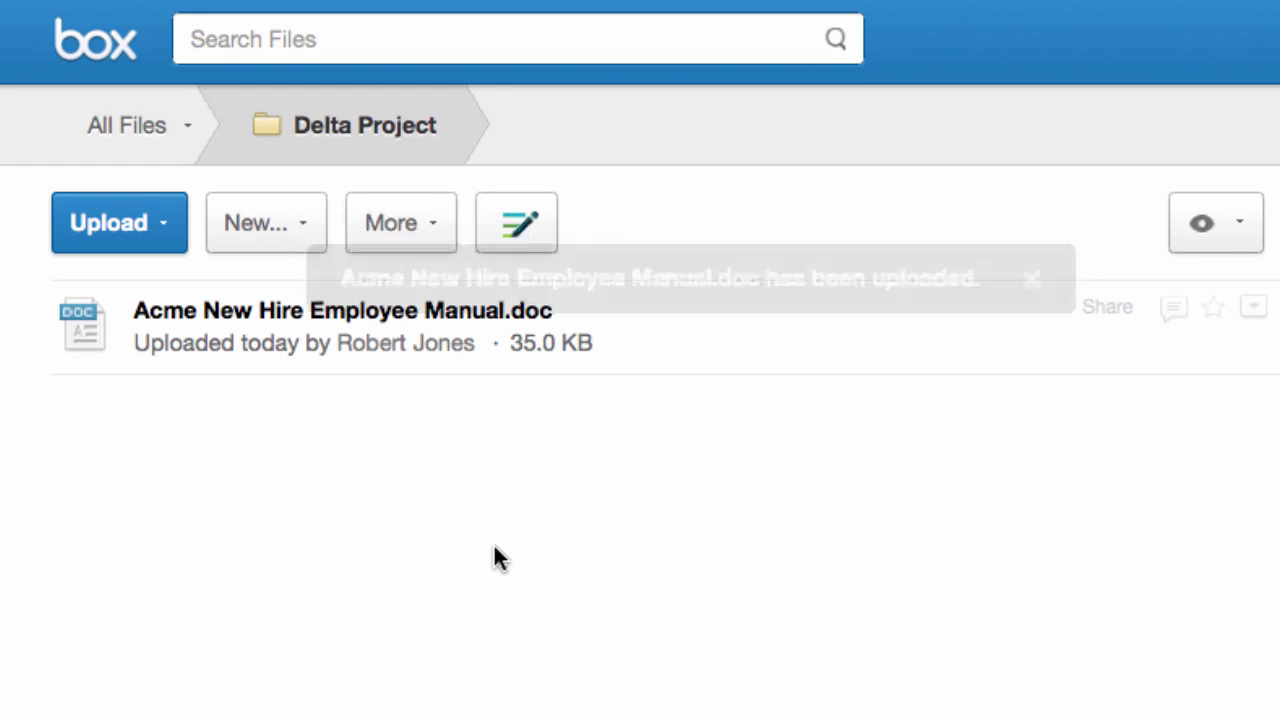
pyautogui.click(137, 228)
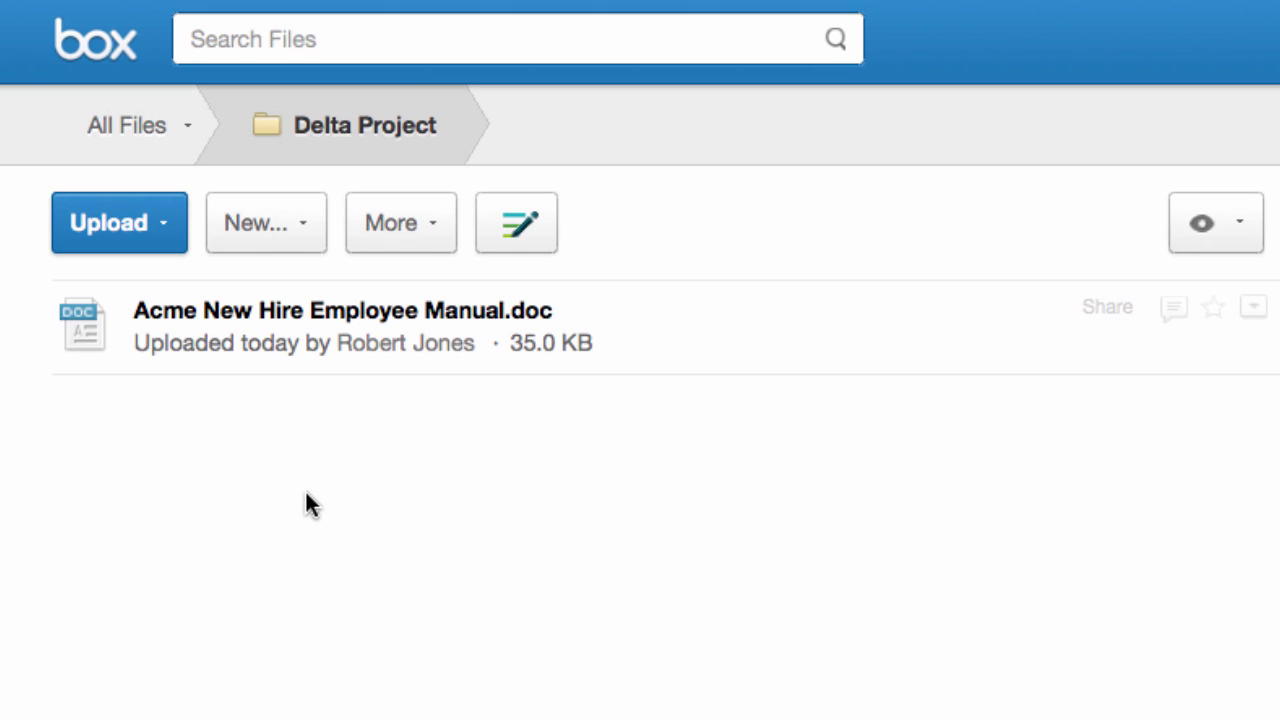
# Step: Invite the first collaborator to the Delta Project folder with Editor access
pyautogui.click(897, 399)
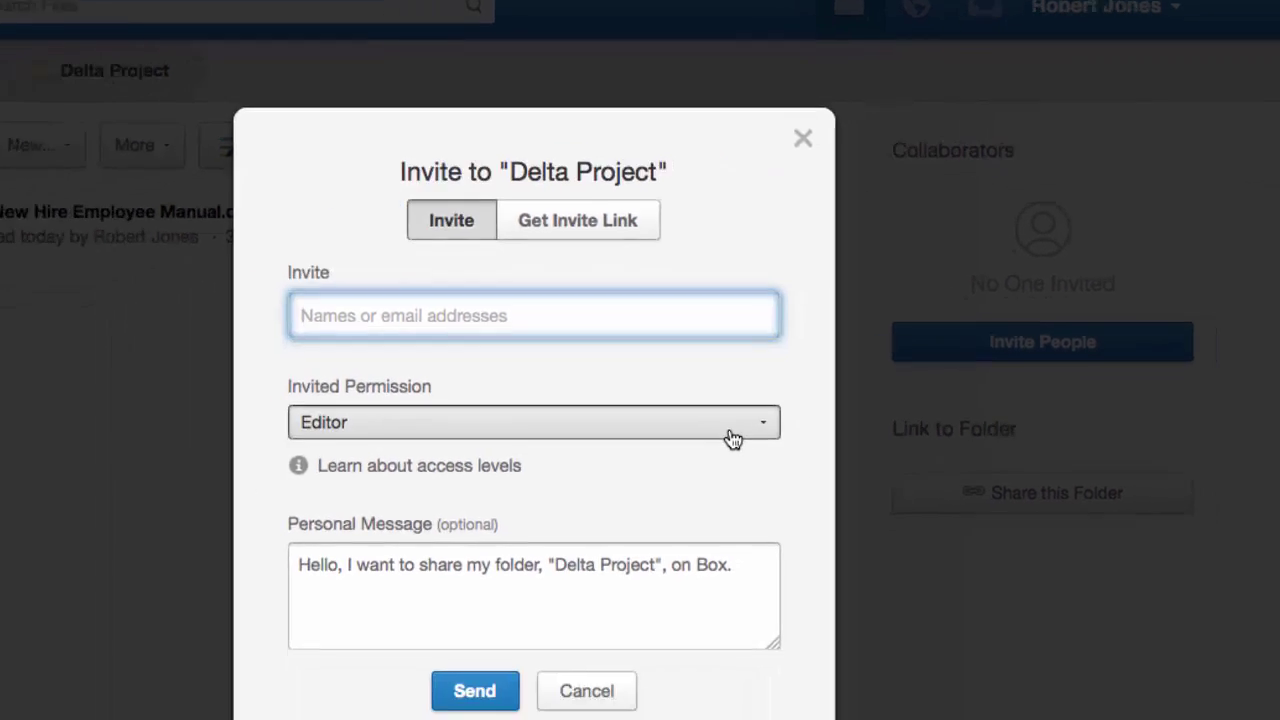
pyautogui.click(655, 497)
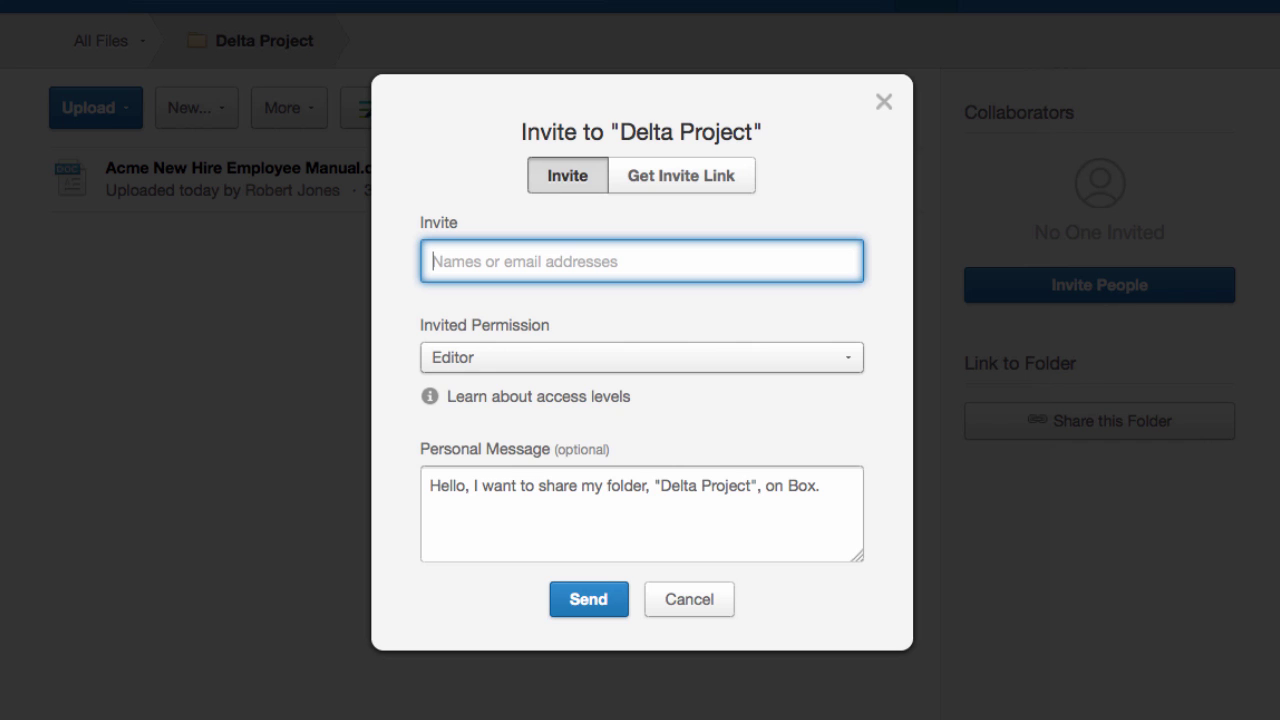
pyautogui.write('ted')
pyautogui.click(694, 311)
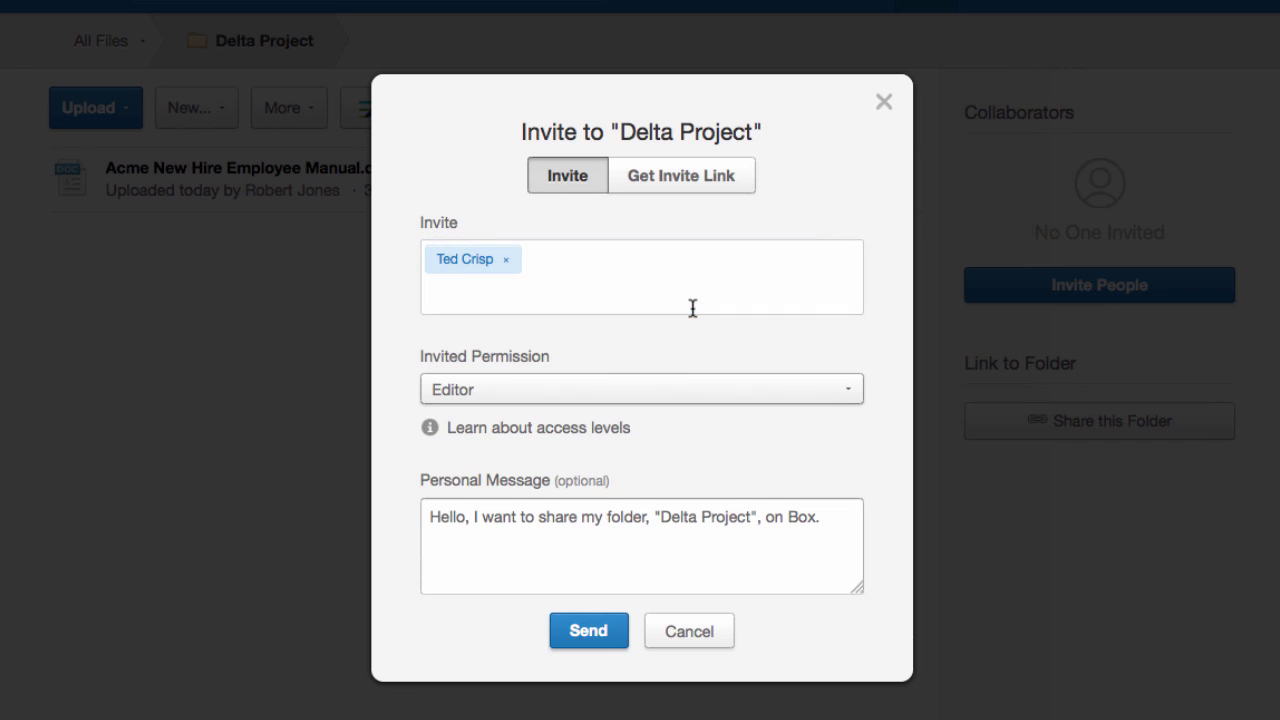
pyautogui.click(588, 633)
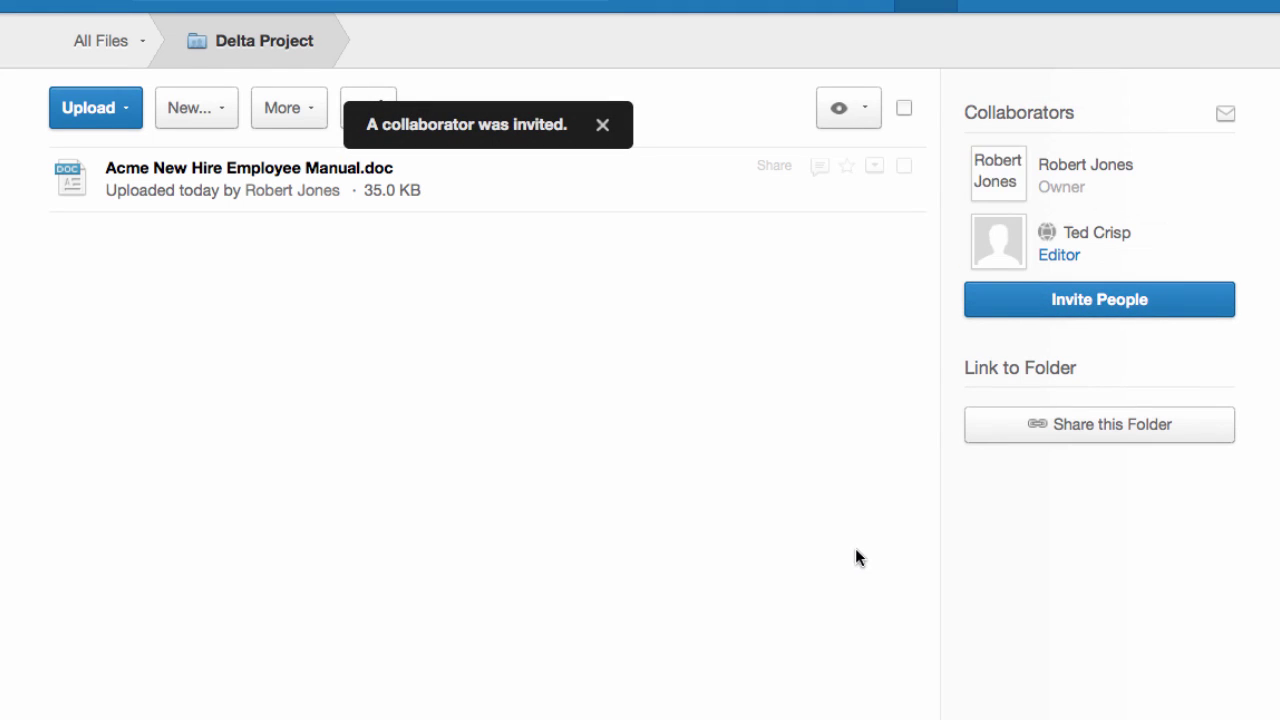
# Step: Invite a second collaborator to the folder with Viewer access
pyautogui.click(1037, 302)
pyautogui.write('erik')
pyautogui.click(705, 310)
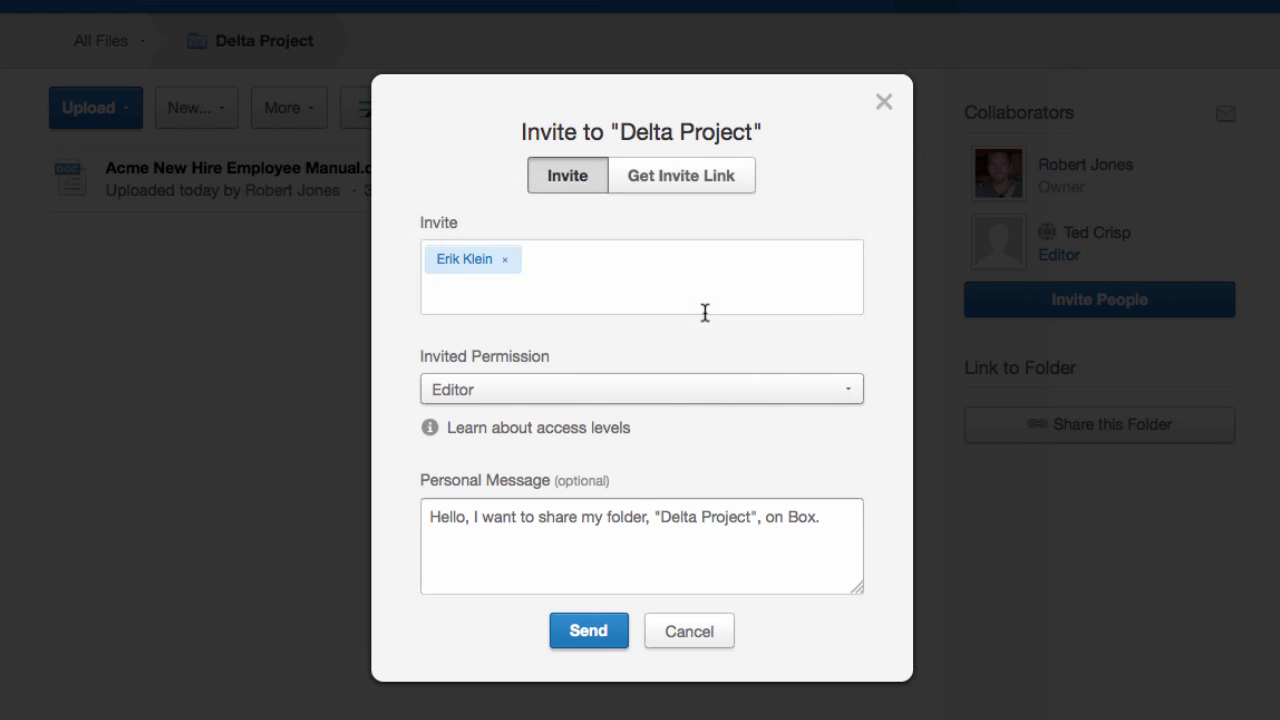
pyautogui.click(687, 392)
pyautogui.click(654, 563)
pyautogui.click(589, 640)
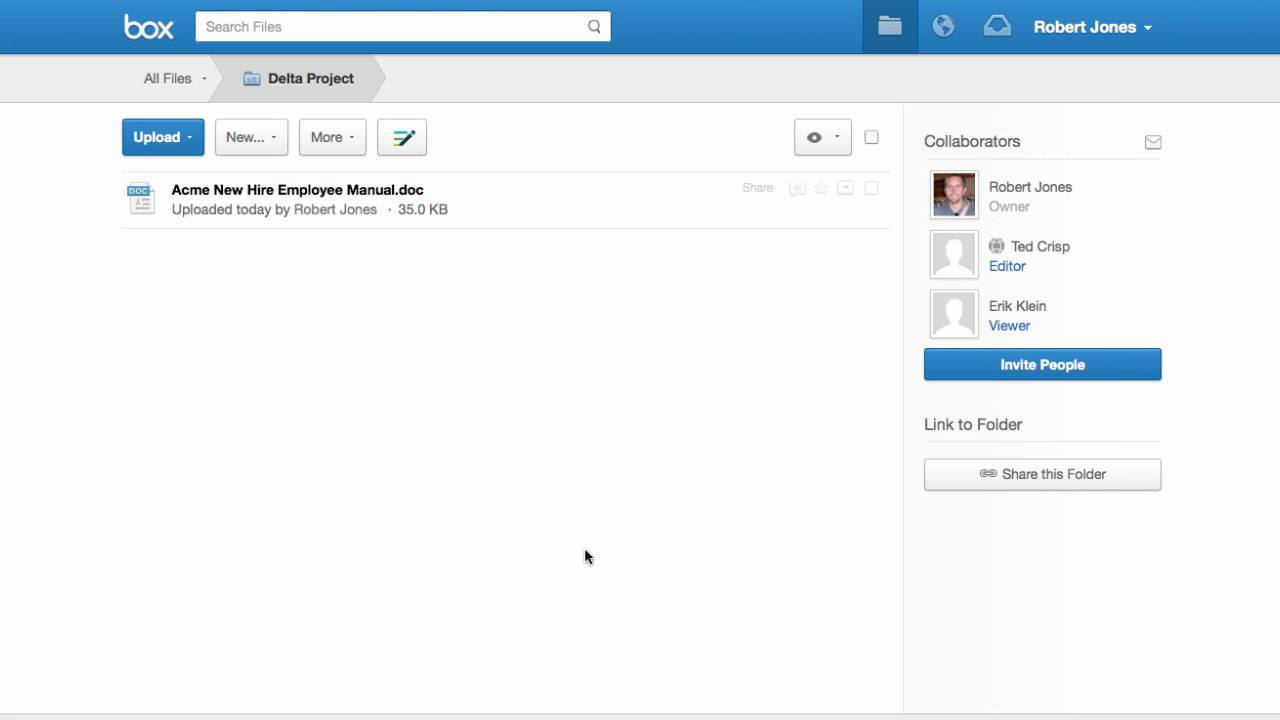
# Step: Create a shared link for the employee manual with 'People with the link' access
pyautogui.click(757, 189)
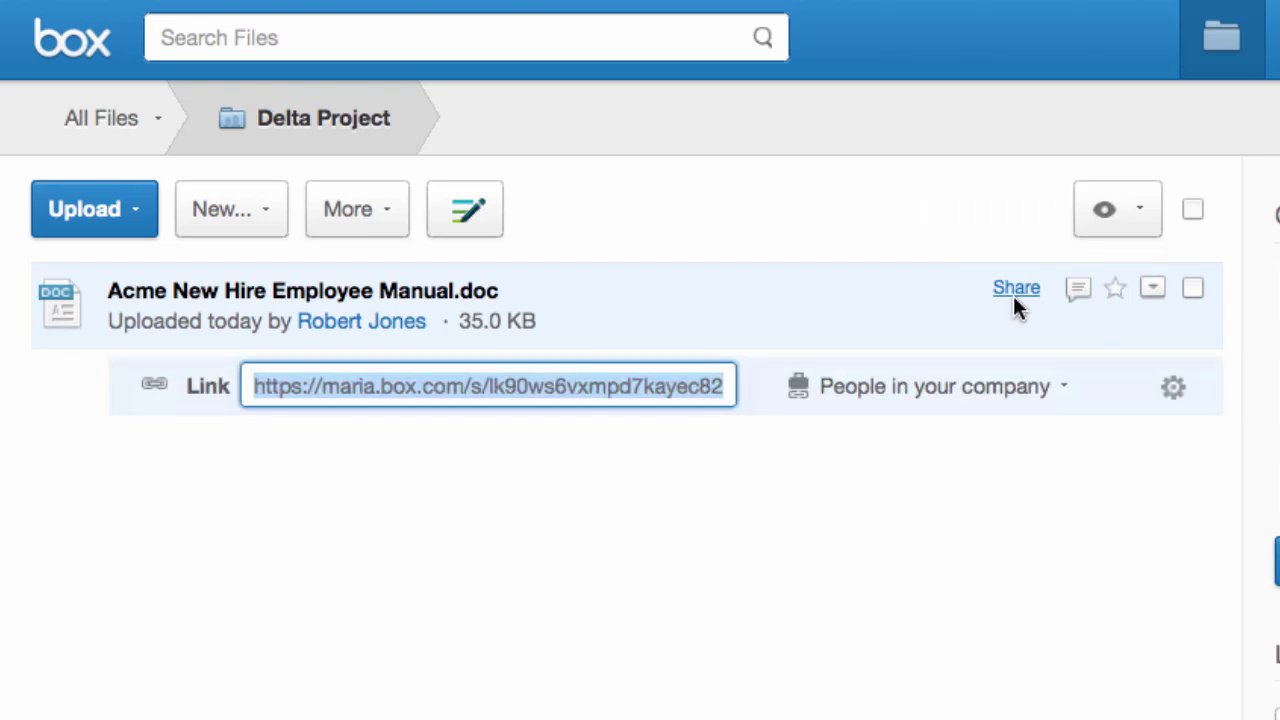
pyautogui.click(963, 397)
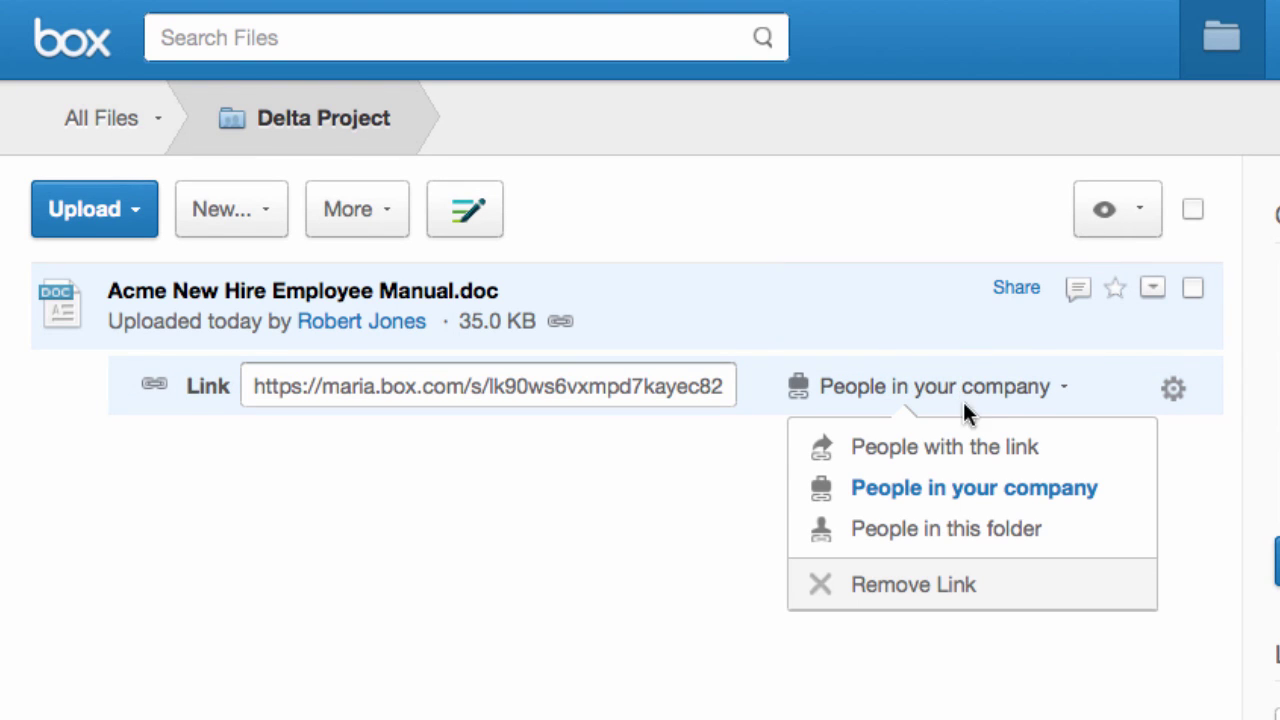
pyautogui.click(964, 447)
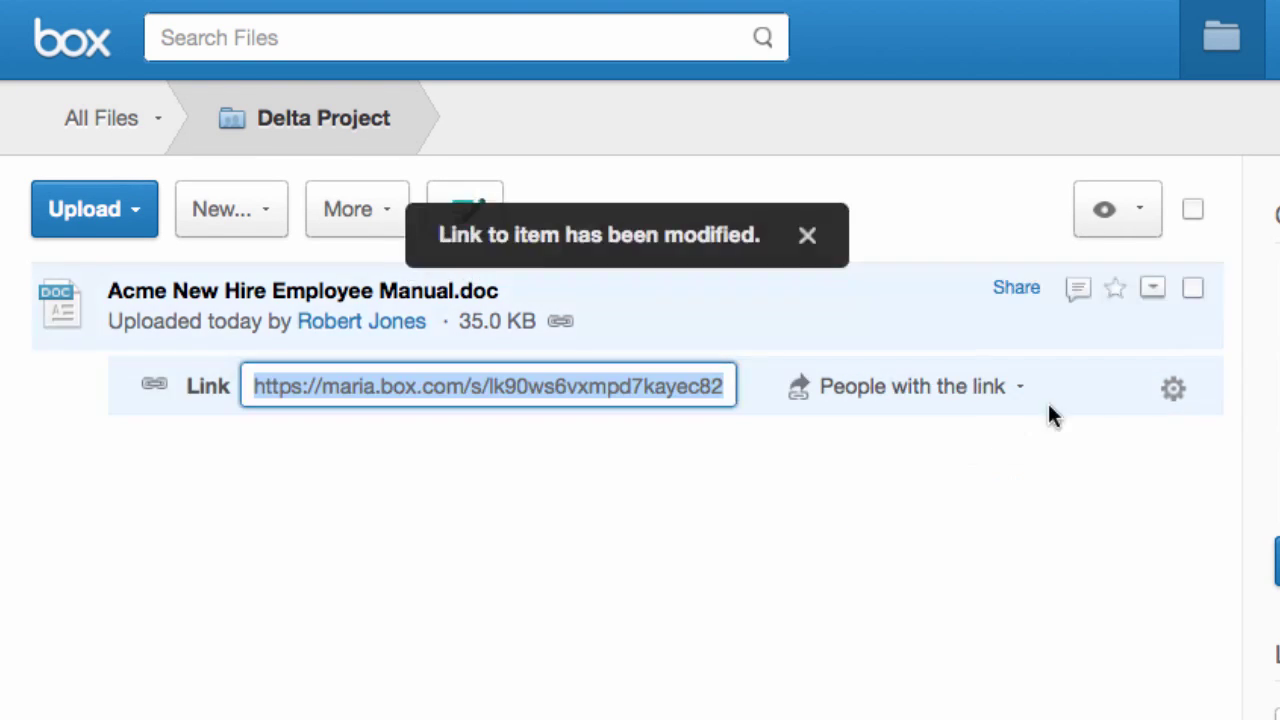
pyautogui.click(1173, 392)
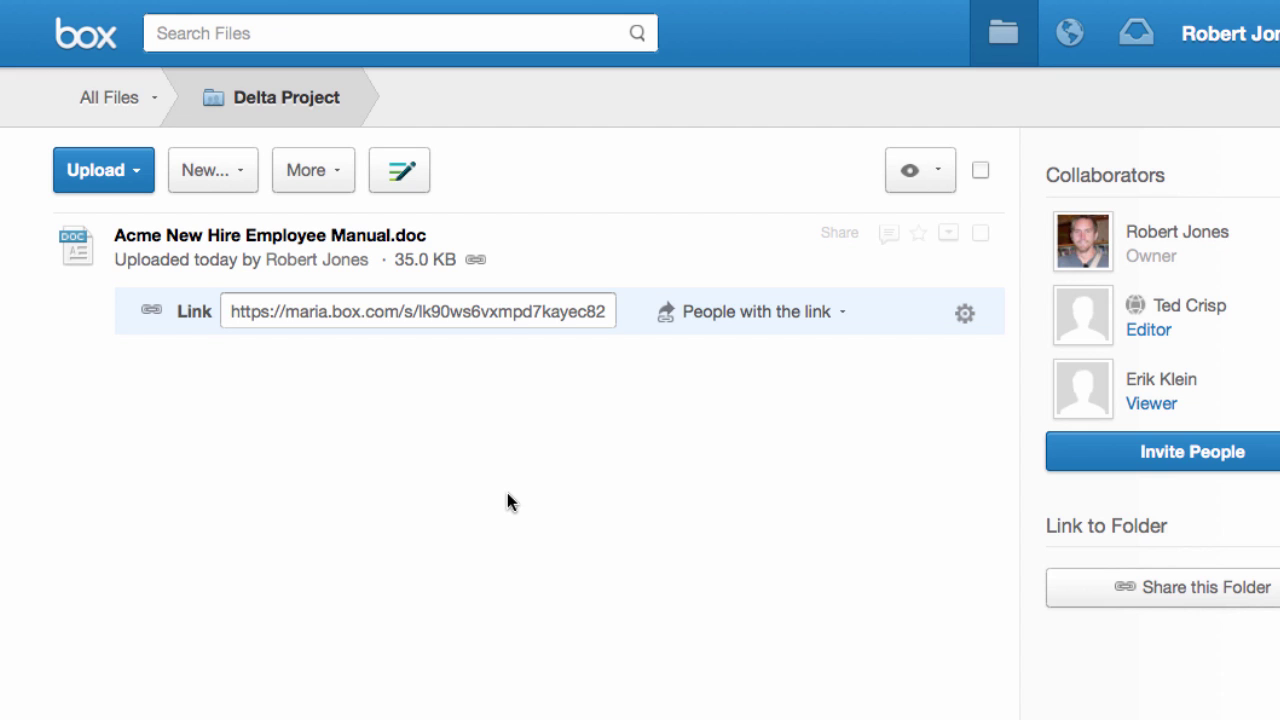
# Step: Browse the folder tree into Acme Headquarters and open the HQ Staff folder
pyautogui.click(155, 99)
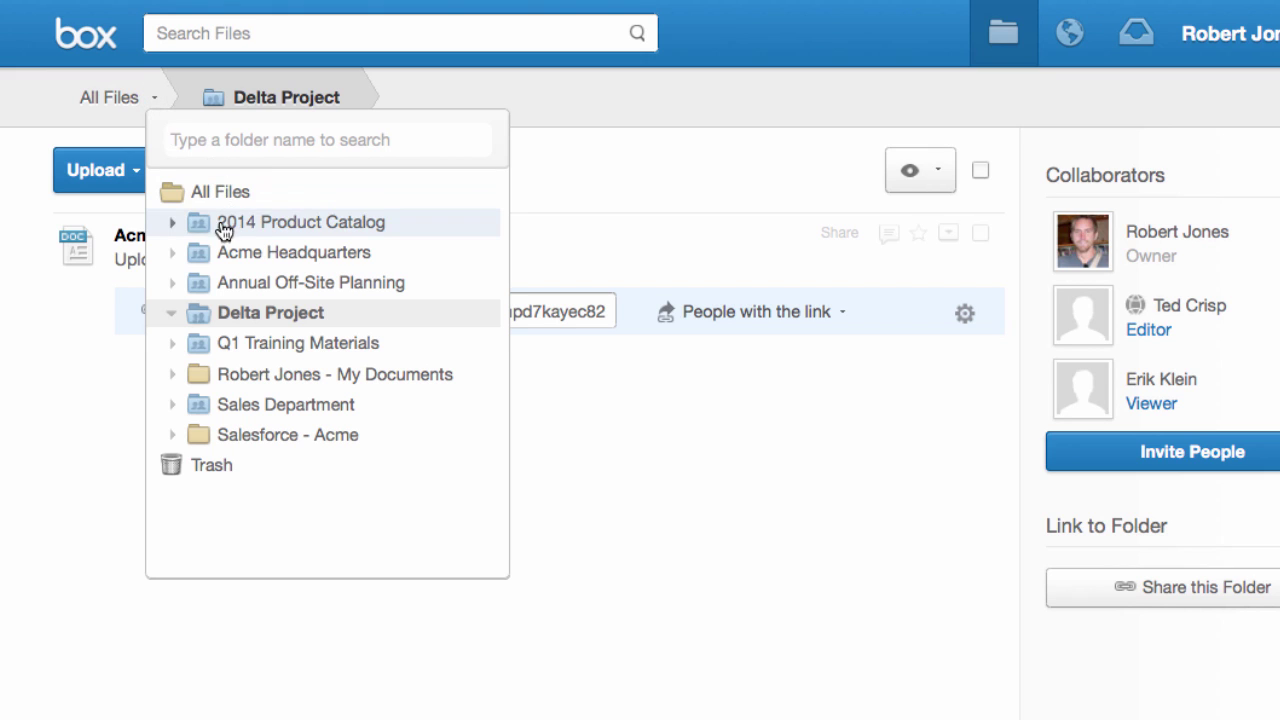
pyautogui.click(172, 222)
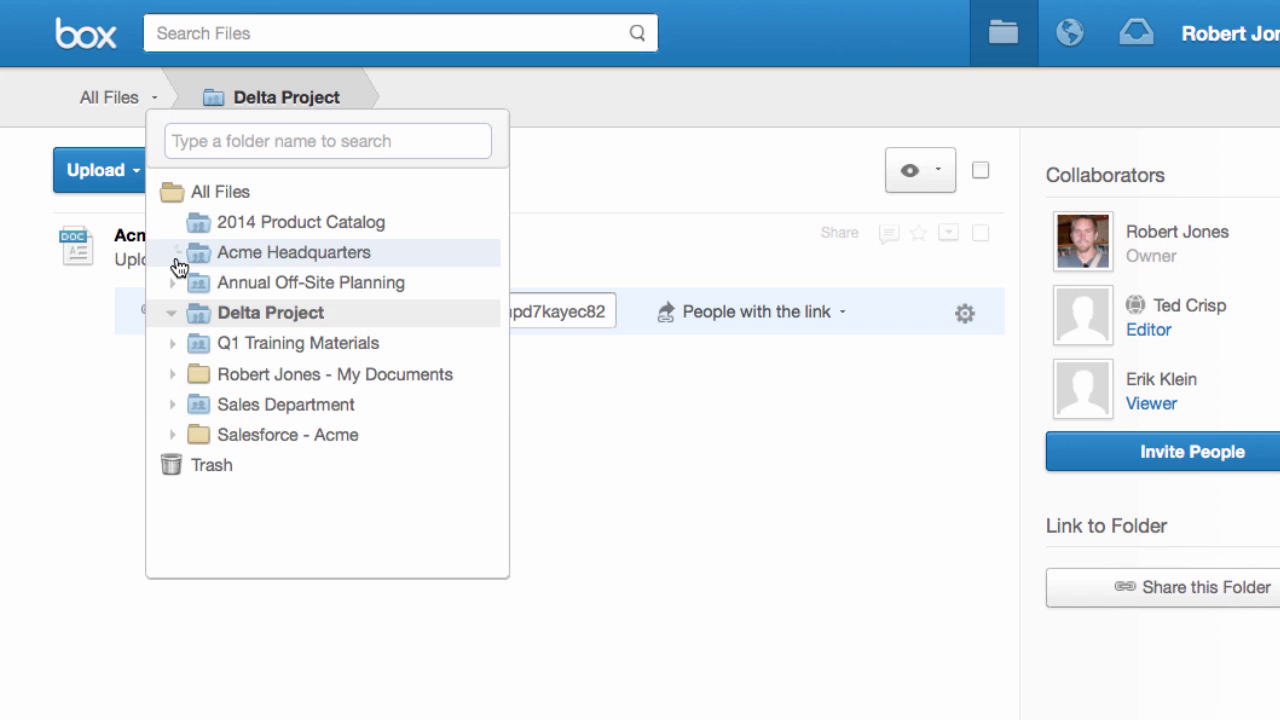
pyautogui.click(174, 256)
pyautogui.click(249, 348)
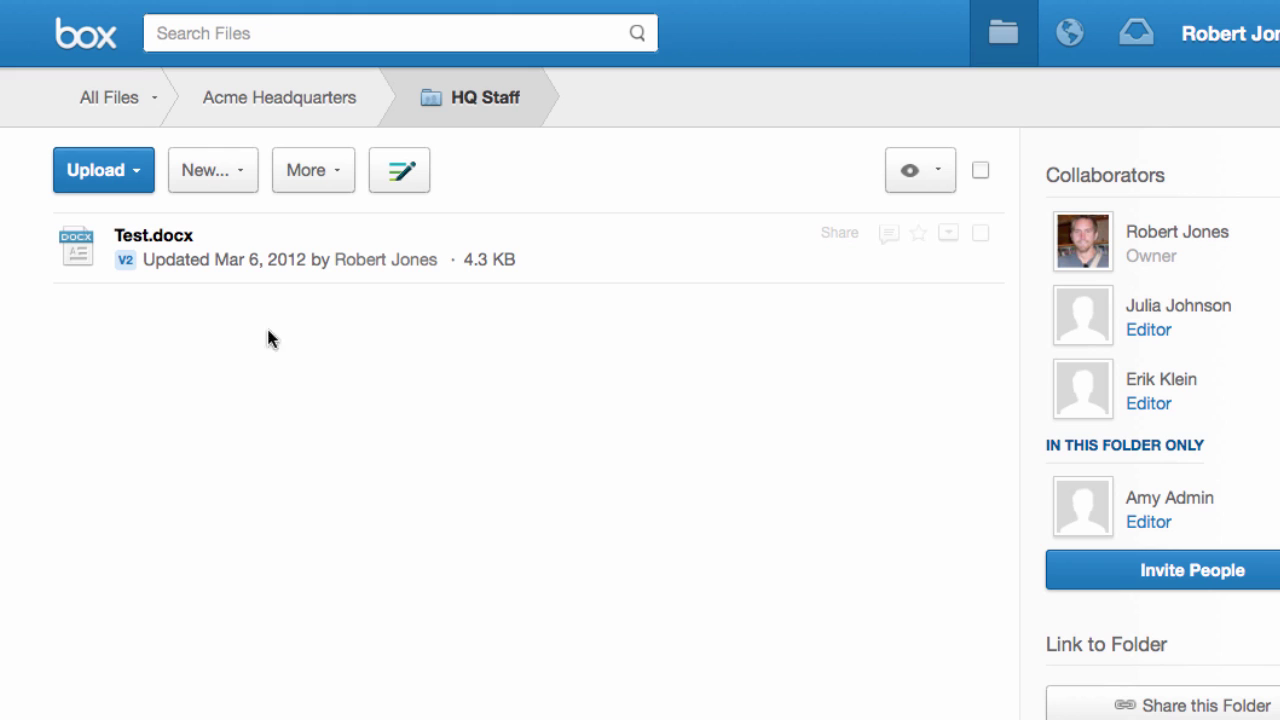
pyautogui.click(347, 37)
# Step: Search for 'box' and filter results to PDF files in the 2014 Product Catalog folder
pyautogui.write('box')
pyautogui.press('Return')
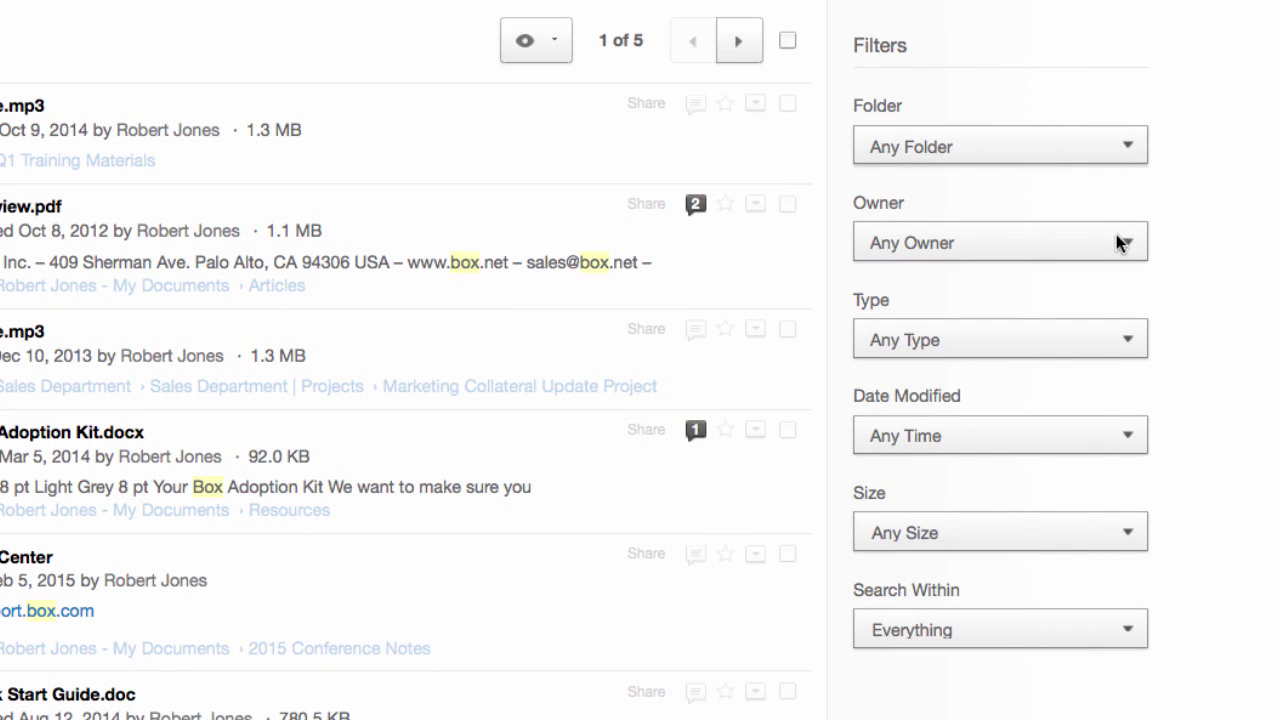
pyautogui.click(1114, 341)
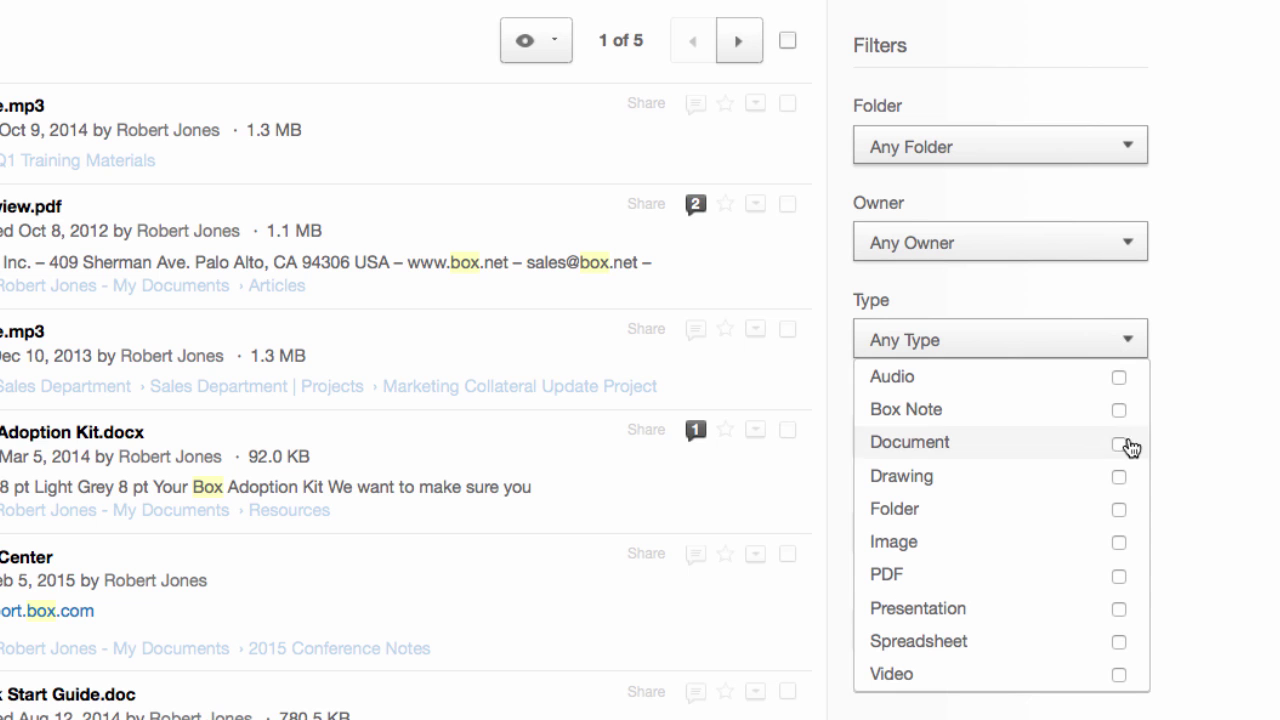
pyautogui.click(1119, 577)
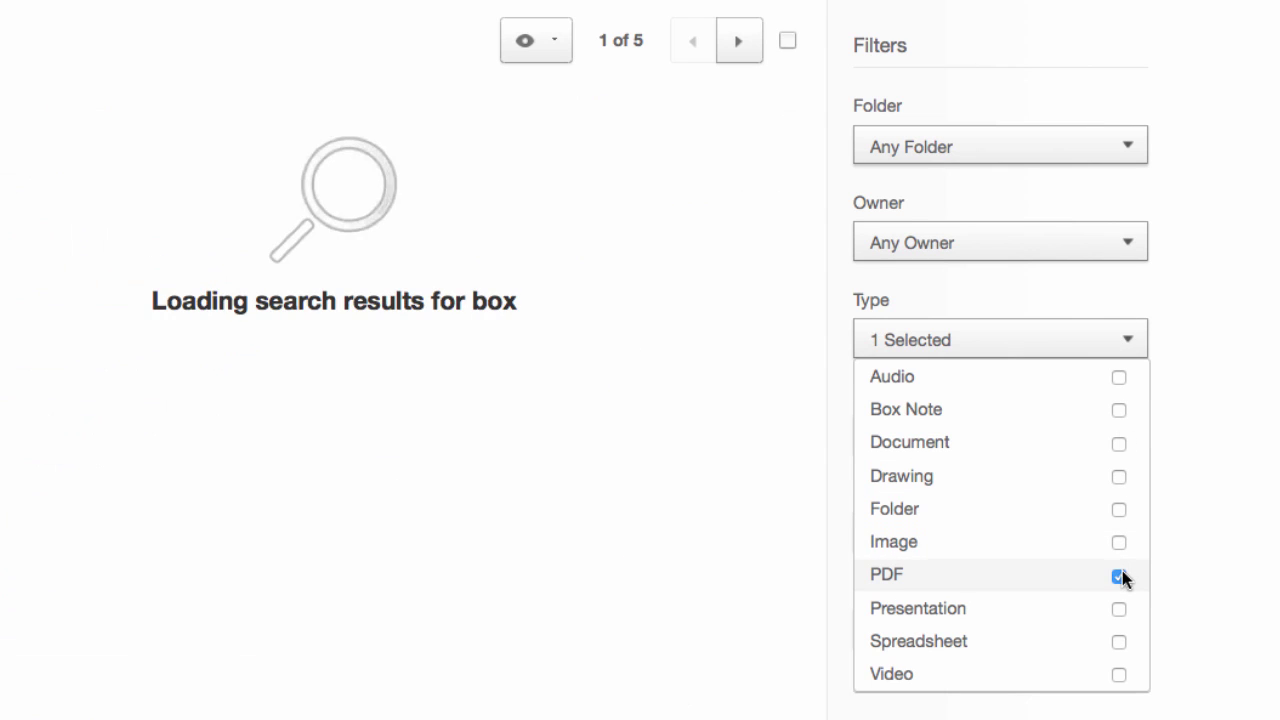
pyautogui.click(1027, 148)
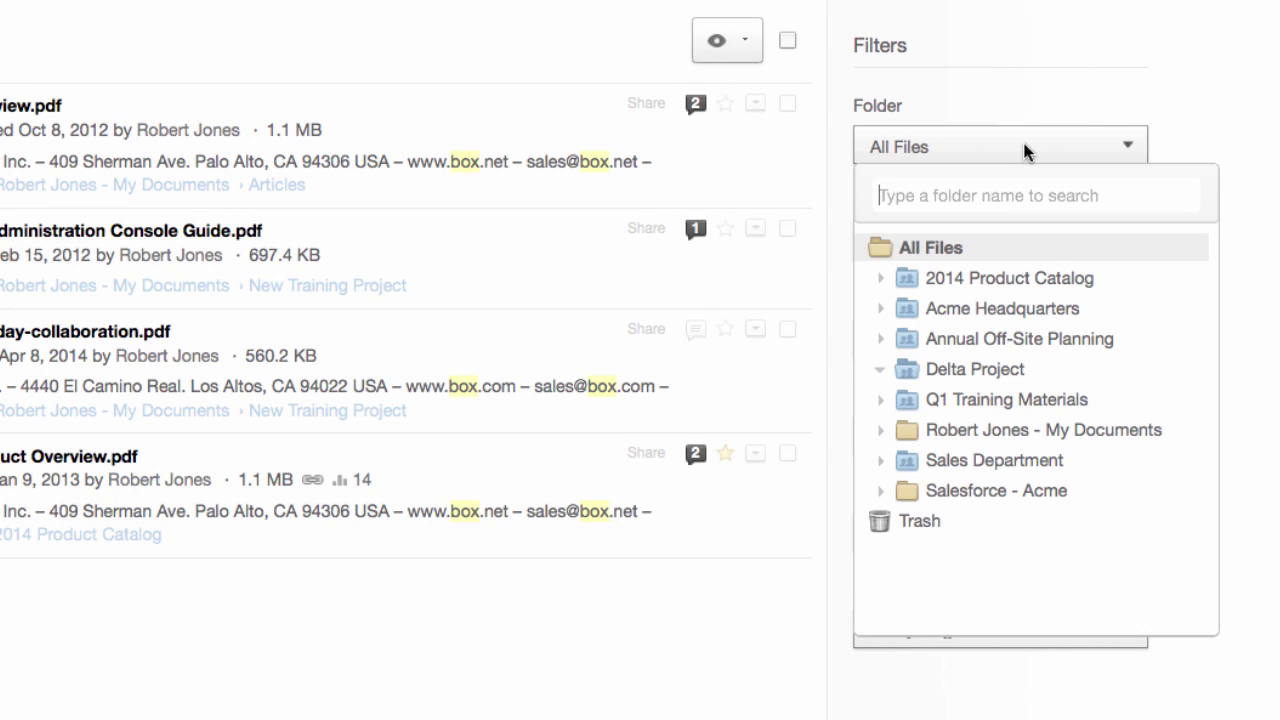
pyautogui.click(1012, 280)
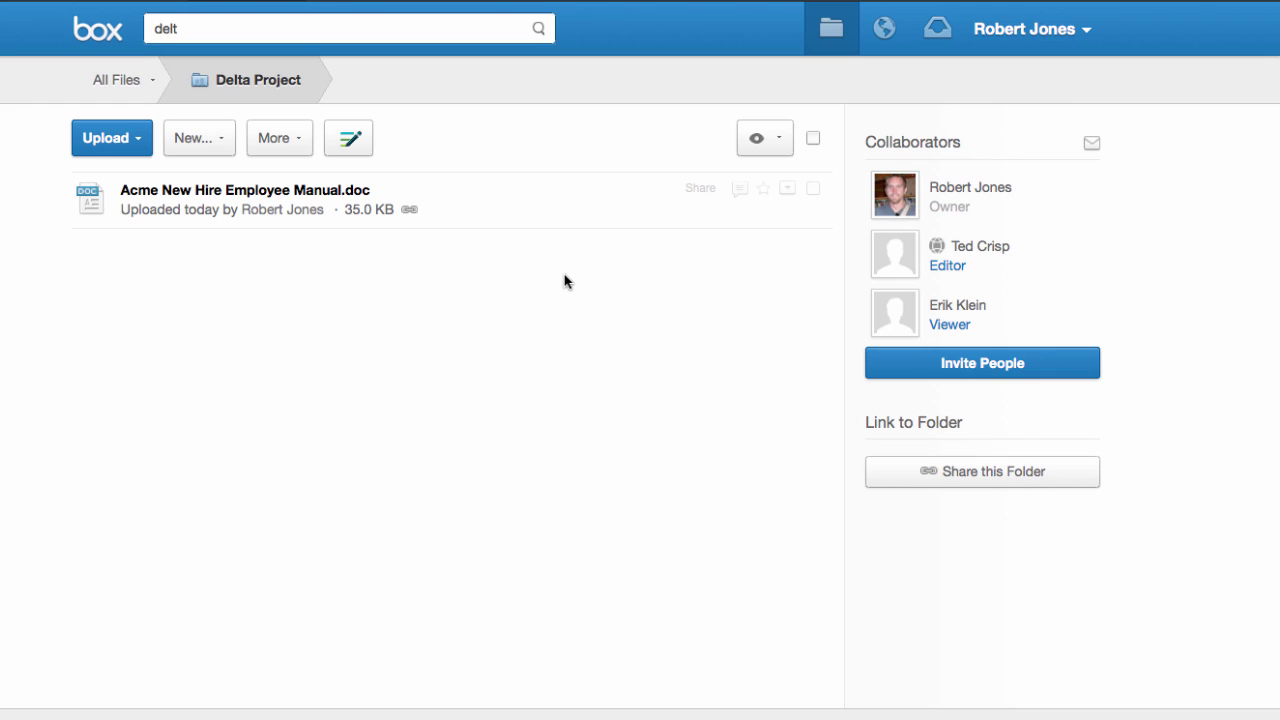
# Step: Post the comment 'Who needs to review this file before we distribute?' on the manual
pyautogui.click(658, 191)
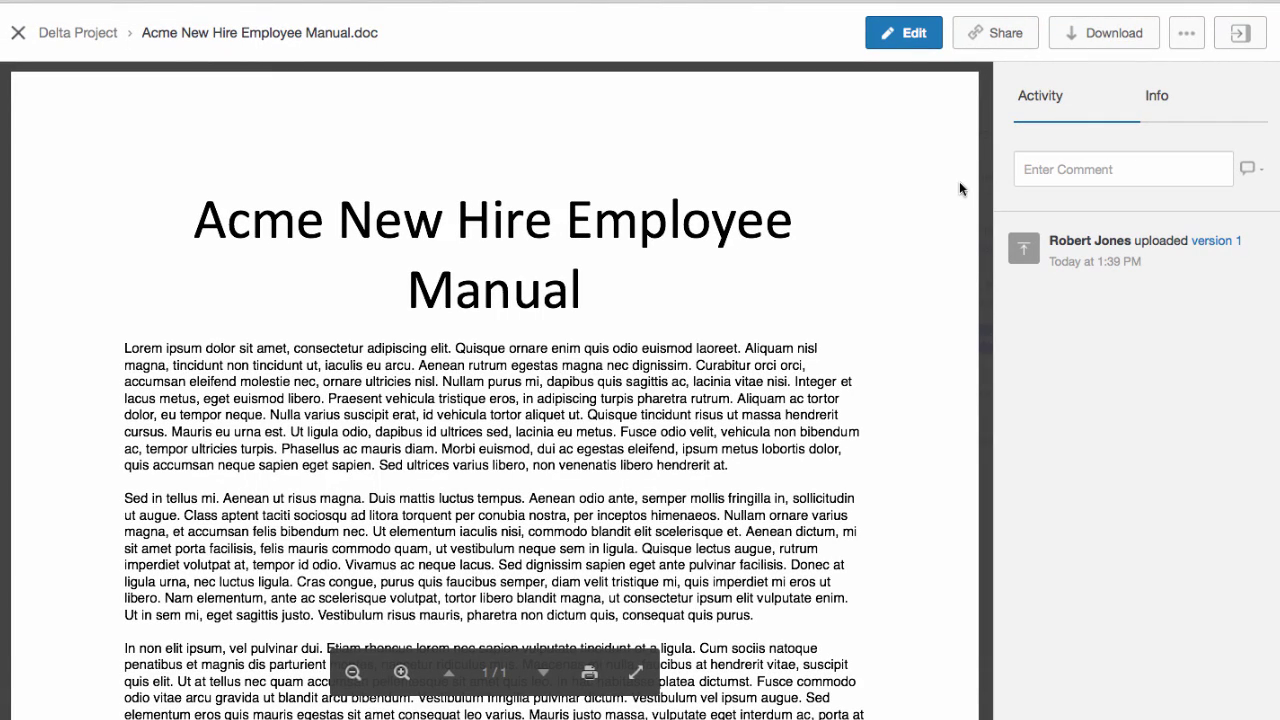
pyautogui.click(1100, 169)
pyautogui.write('Who needs ')
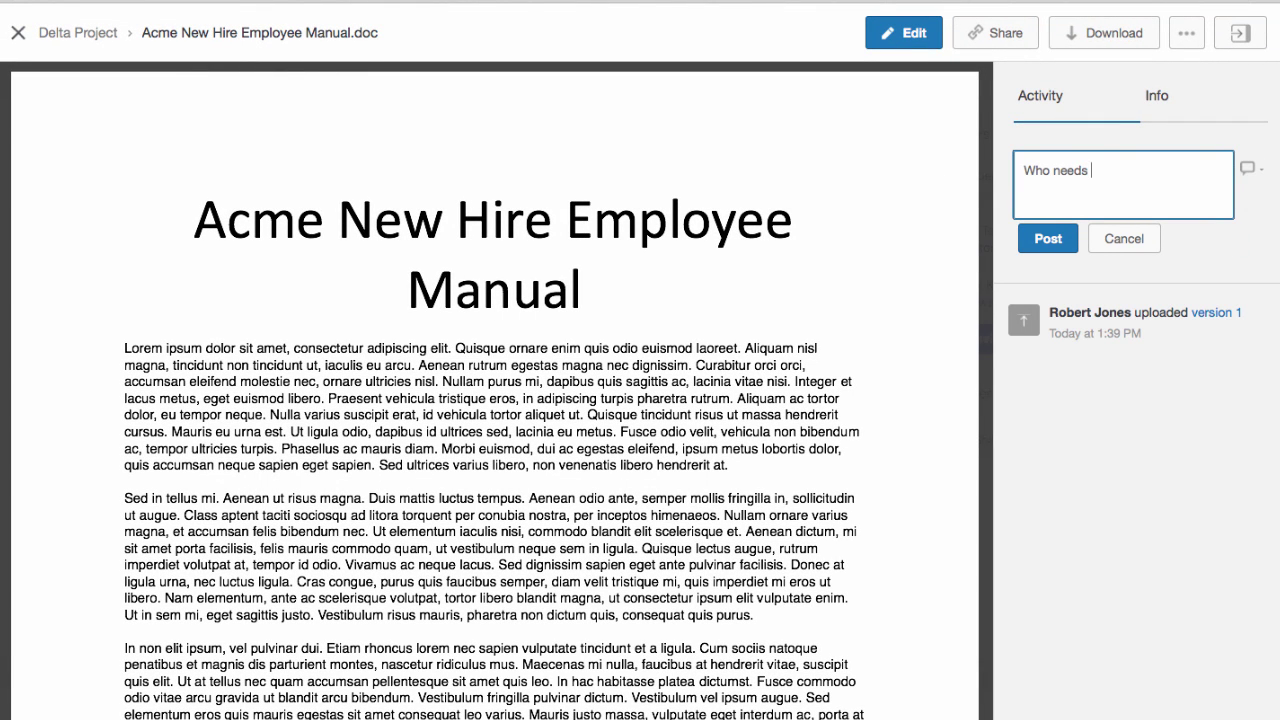
pyautogui.write('to review this file before we d')
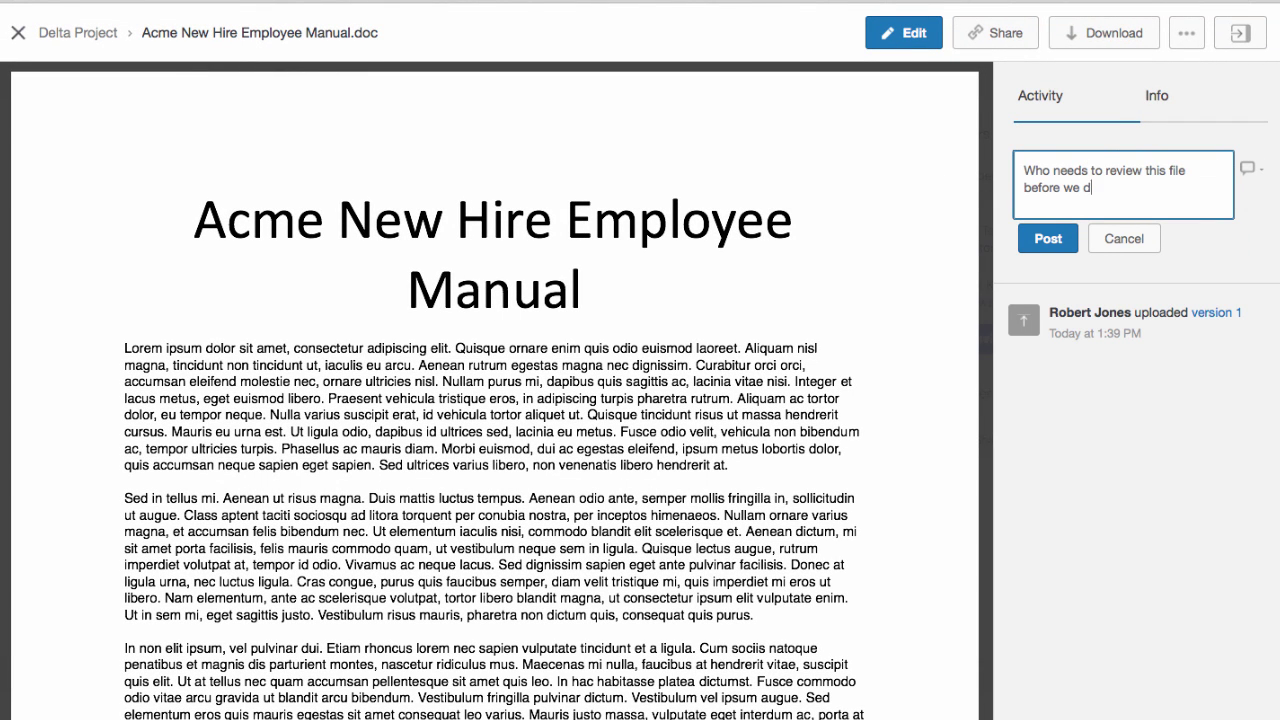
pyautogui.write('istribute?')
pyautogui.click(1048, 238)
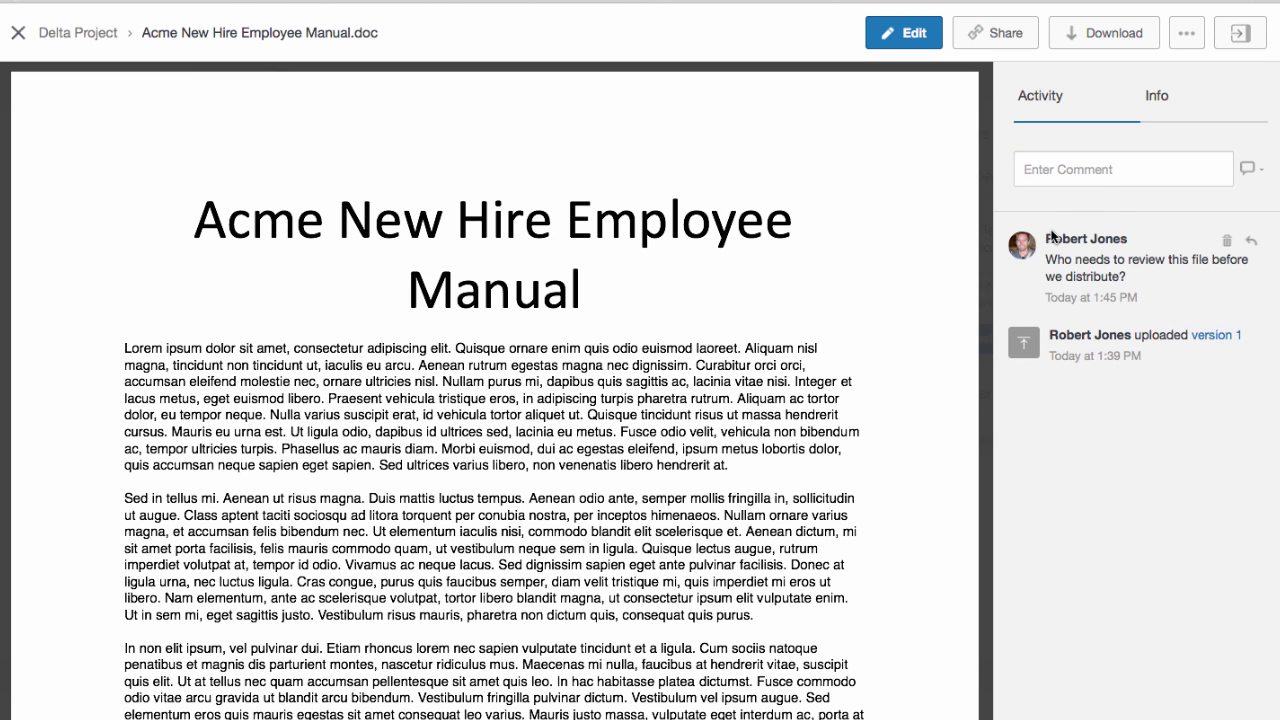